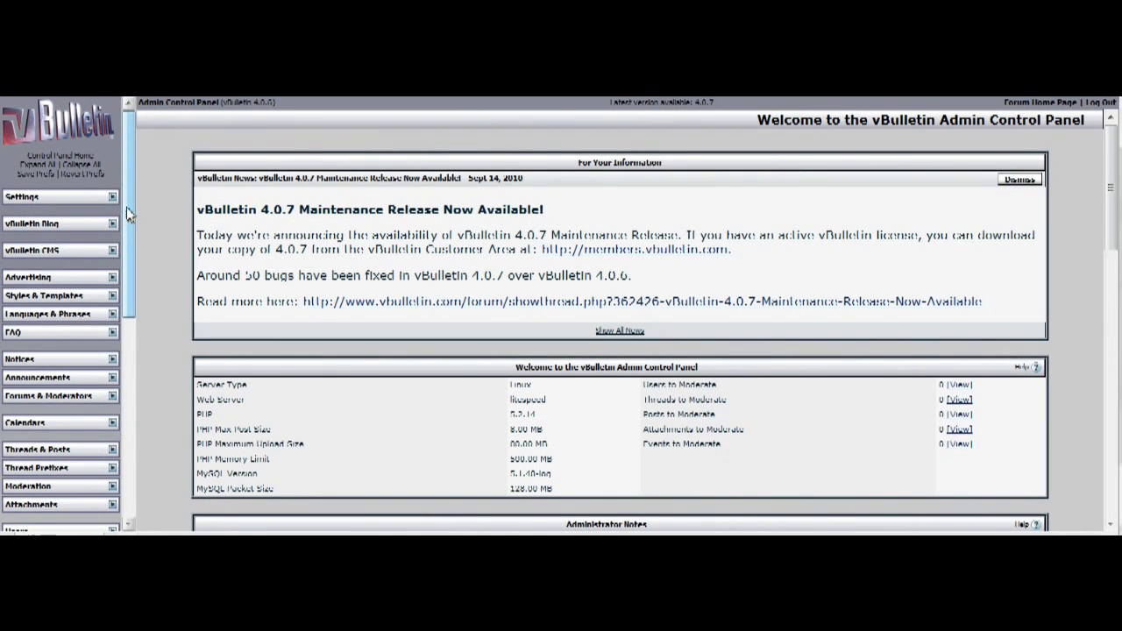
Open the Friendly URLs setting group in the vBulletin options for editing
{"action": "mouse_move", "coordinate": [126, 207]}
{"action": "left_mouse_down"}
{"action": "mouse_move", "coordinate": [130, 223]}
{"action": "mouse_move", "coordinate": [130, 213]}
{"action": "left_mouse_up"}
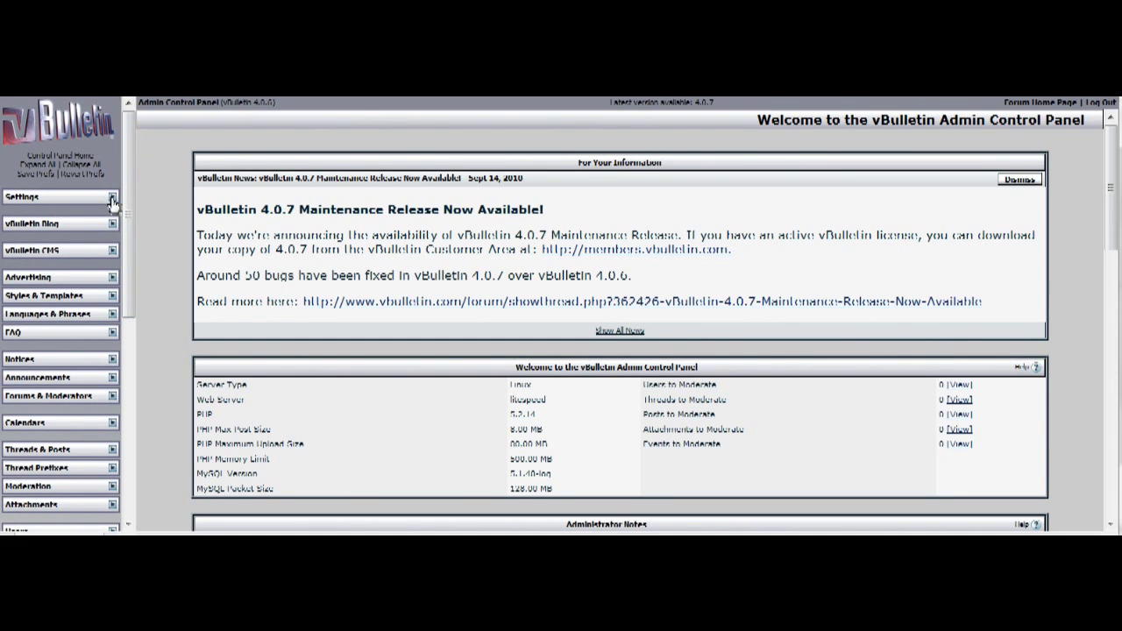
{"action": "left_click", "coordinate": [112, 198]}
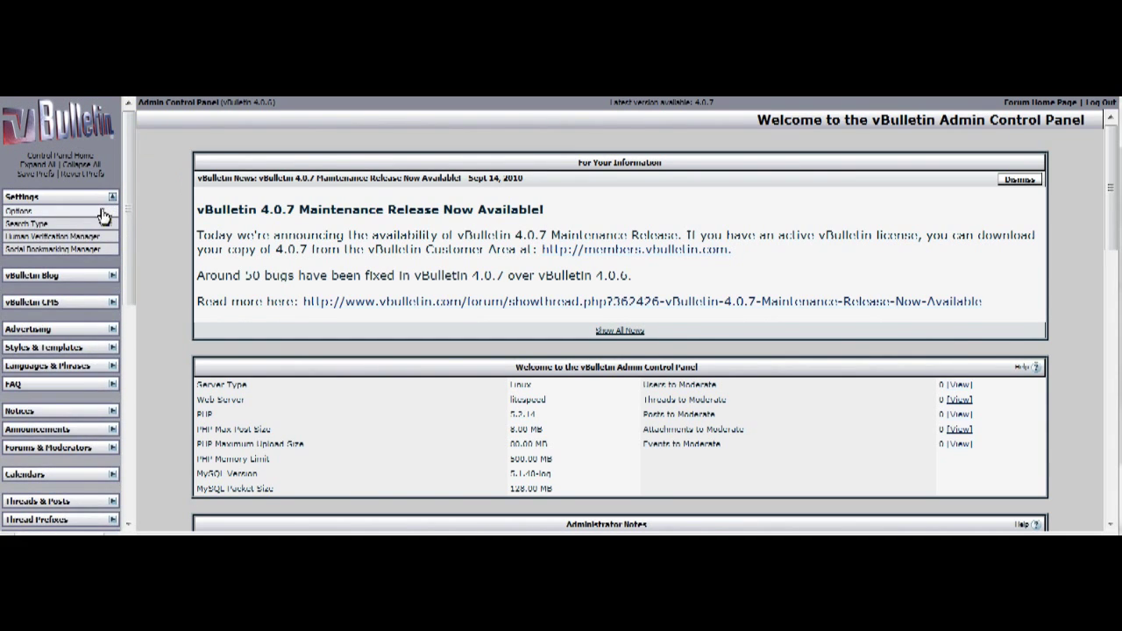
{"action": "left_click", "coordinate": [103, 211]}
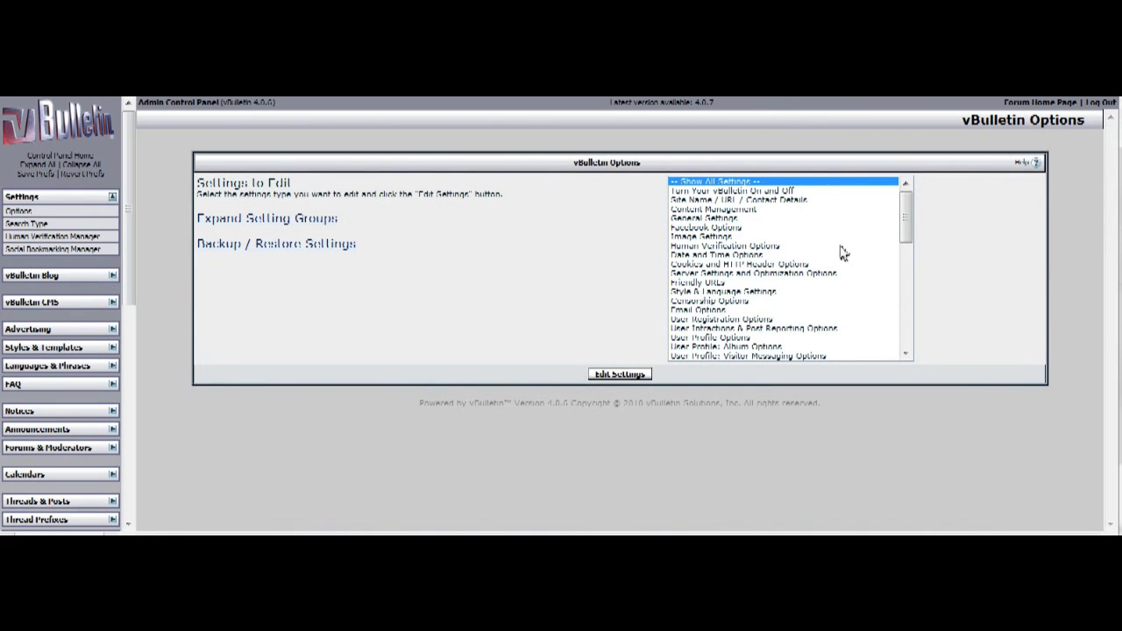
{"action": "left_click_drag", "start_coordinate": [906, 224], "coordinate": [908, 243]}
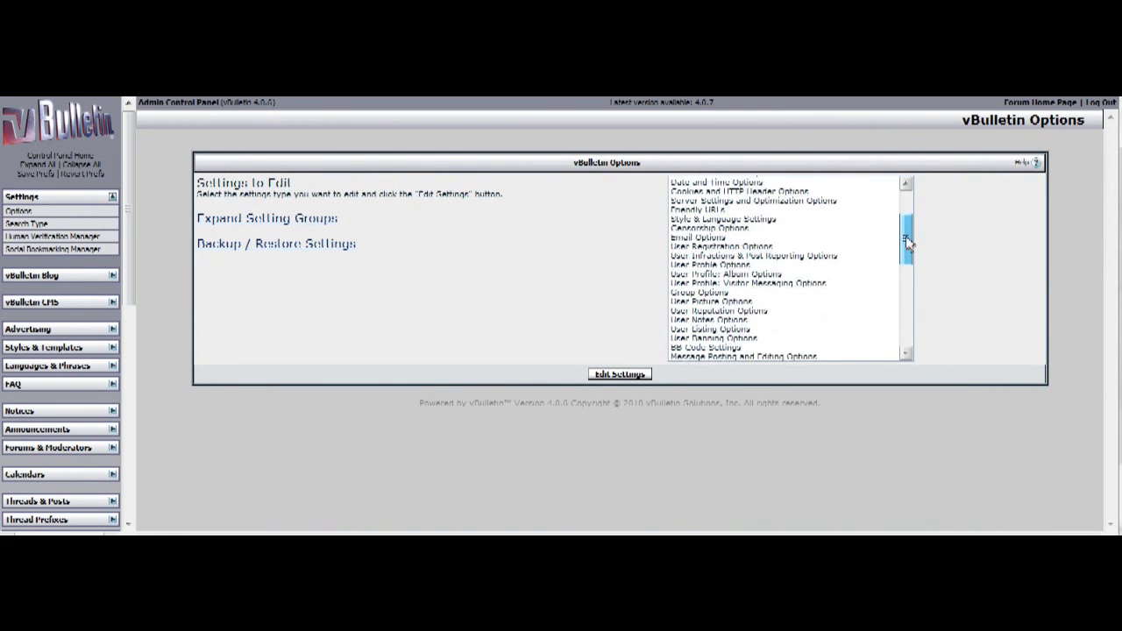
{"action": "left_click", "coordinate": [708, 211]}
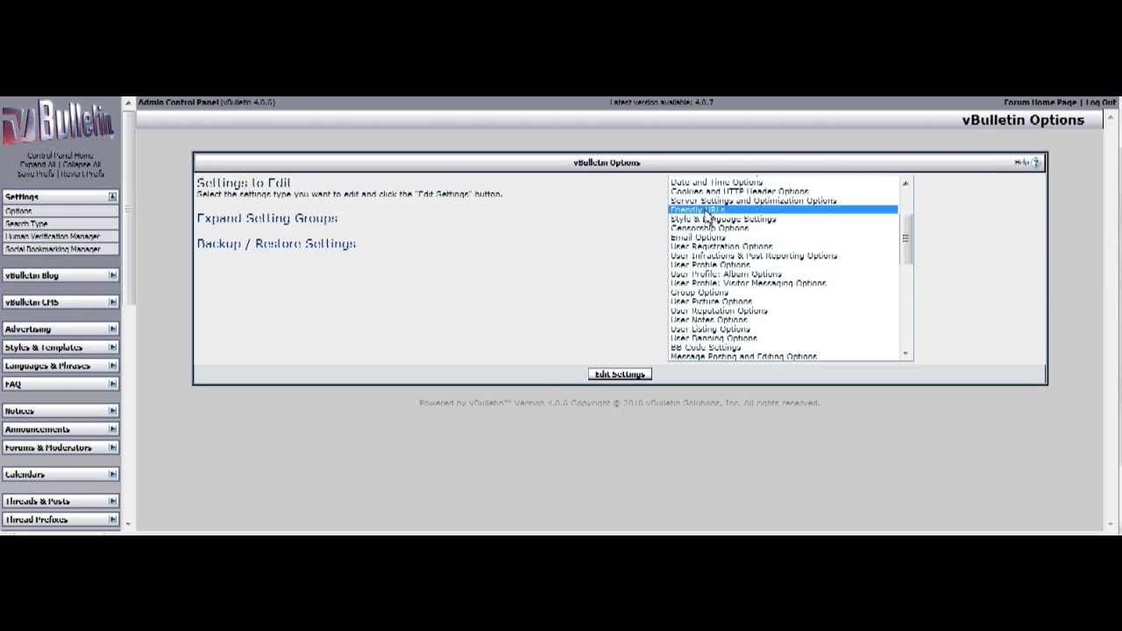
{"action": "double_click", "coordinate": [708, 211]}
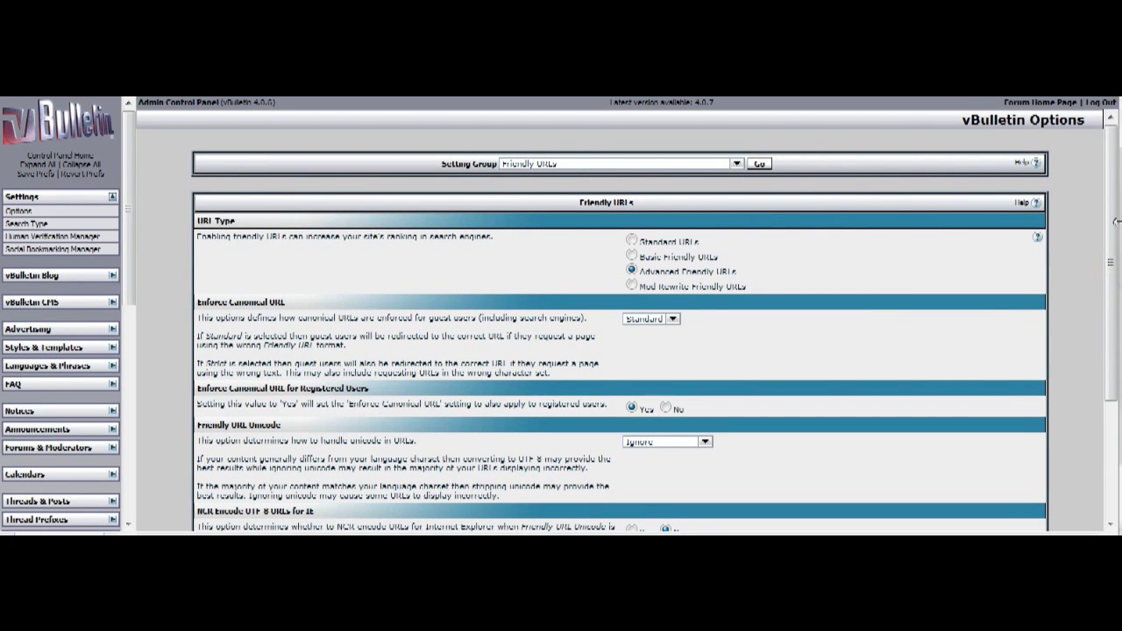
Set the URL type to Mod Rewrite Friendly URLs and save the settings
{"action": "mouse_move", "coordinate": [1114, 191]}
{"action": "left_mouse_down"}
{"action": "mouse_move", "coordinate": [1106, 313]}
{"action": "mouse_move", "coordinate": [1102, 175]}
{"action": "left_mouse_up"}
{"action": "scroll", "coordinate": [1116, 308], "scroll_direction": "down", "scroll_amount": 5}
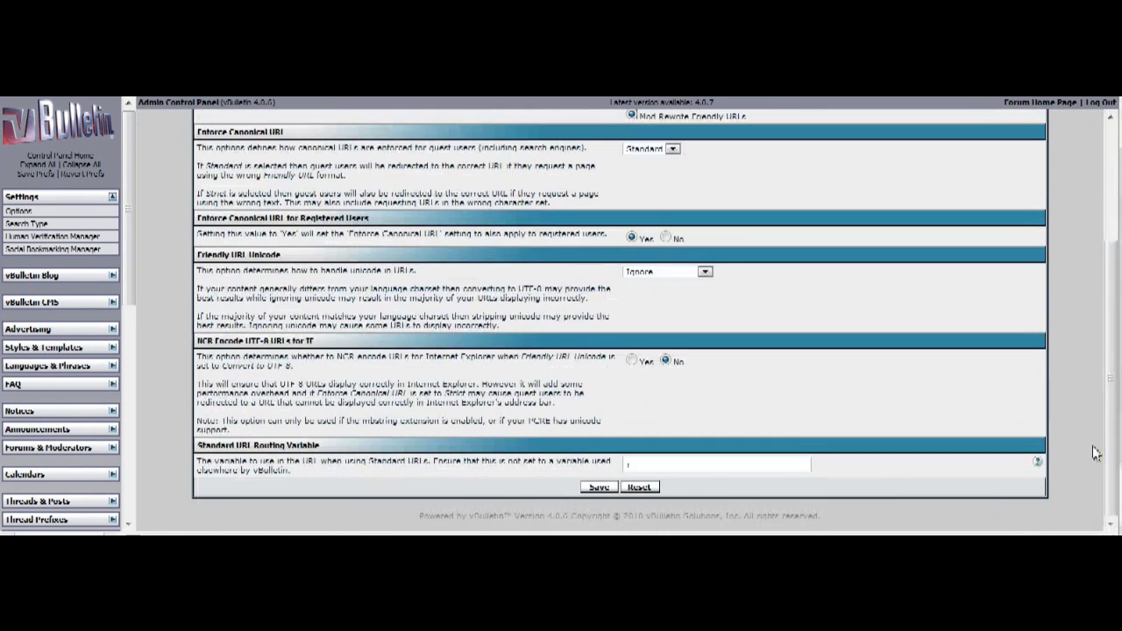
{"action": "left_click", "coordinate": [601, 491]}
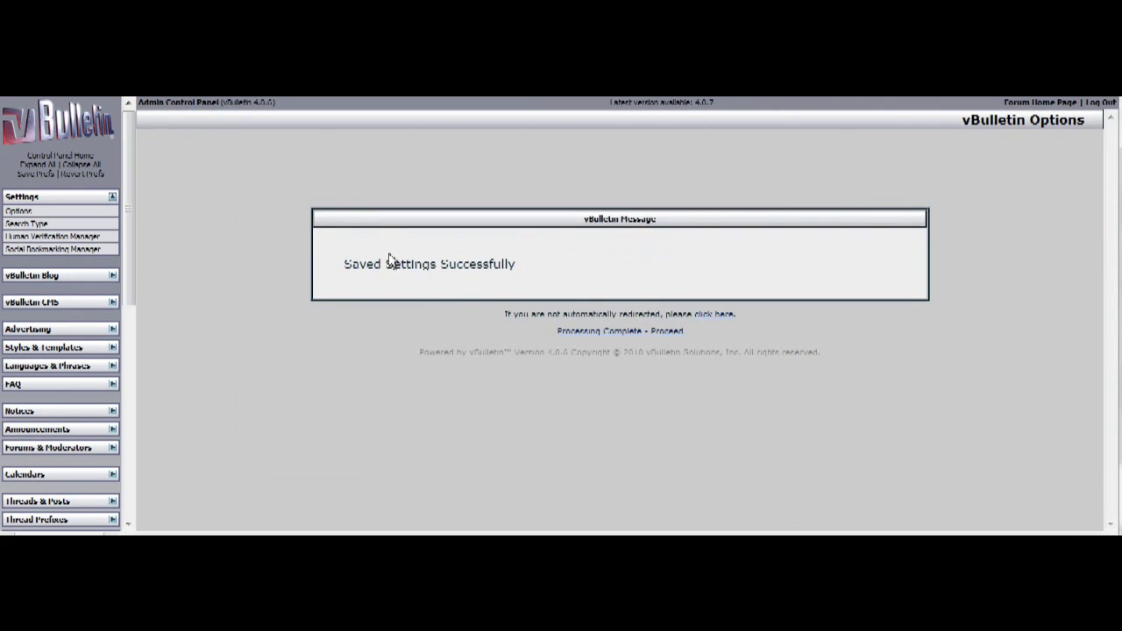
In the FTP client, download .htaccess from the remote public_html folder into the local default folder, overwriting the existing copy
{"action": "left_click", "coordinate": [355, 98]}
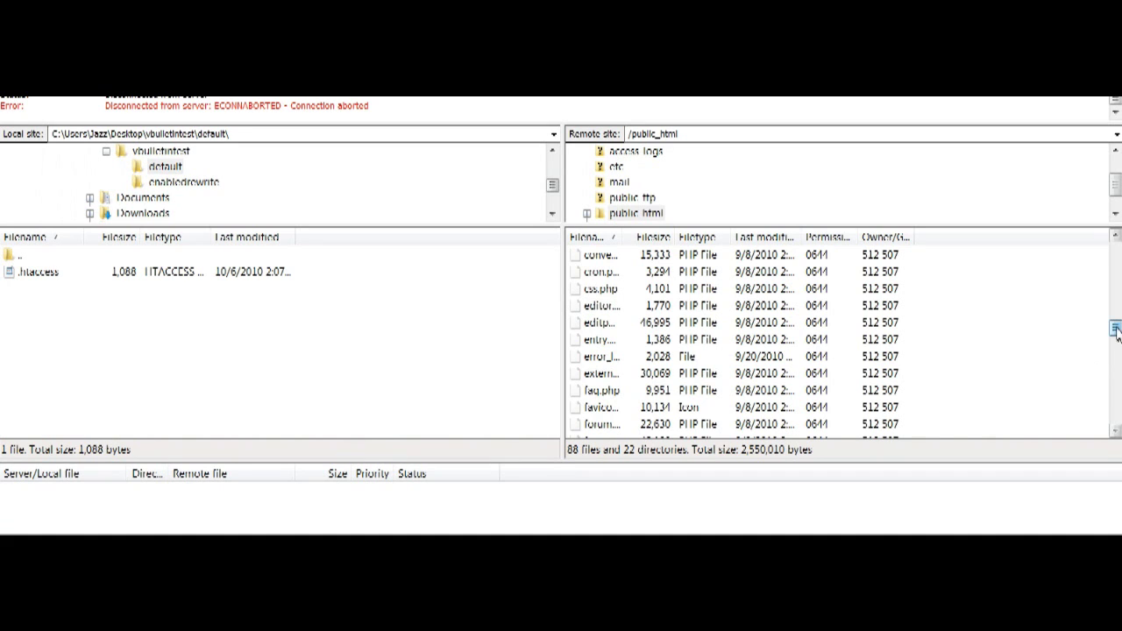
{"action": "left_click_drag", "start_coordinate": [1115, 328], "coordinate": [1114, 251]}
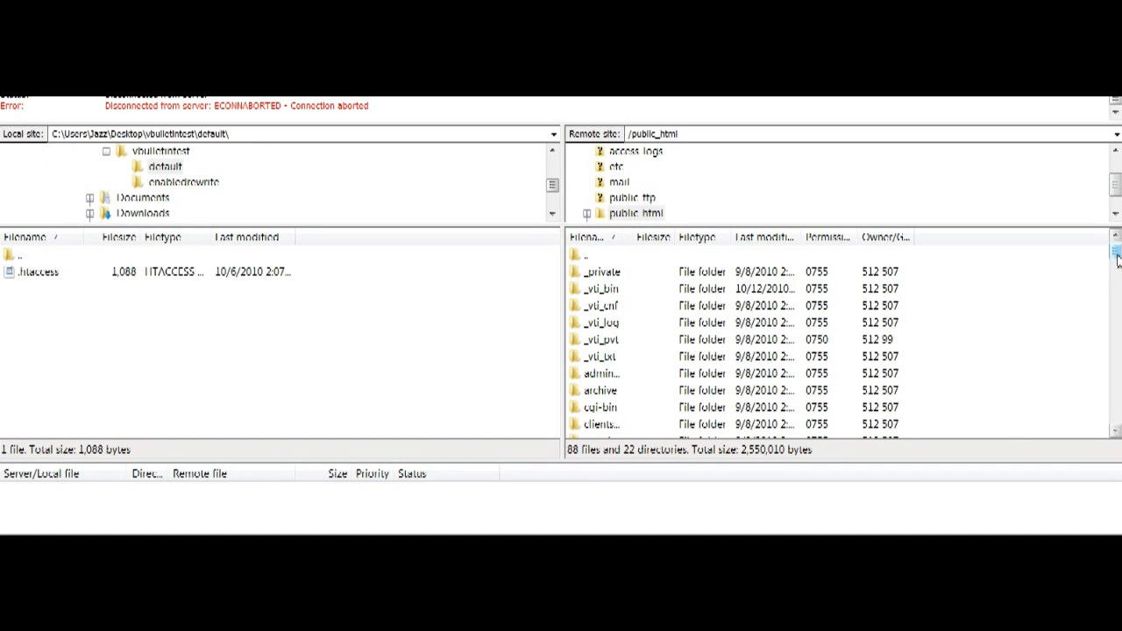
{"action": "left_click_drag", "start_coordinate": [1114, 253], "coordinate": [1115, 280]}
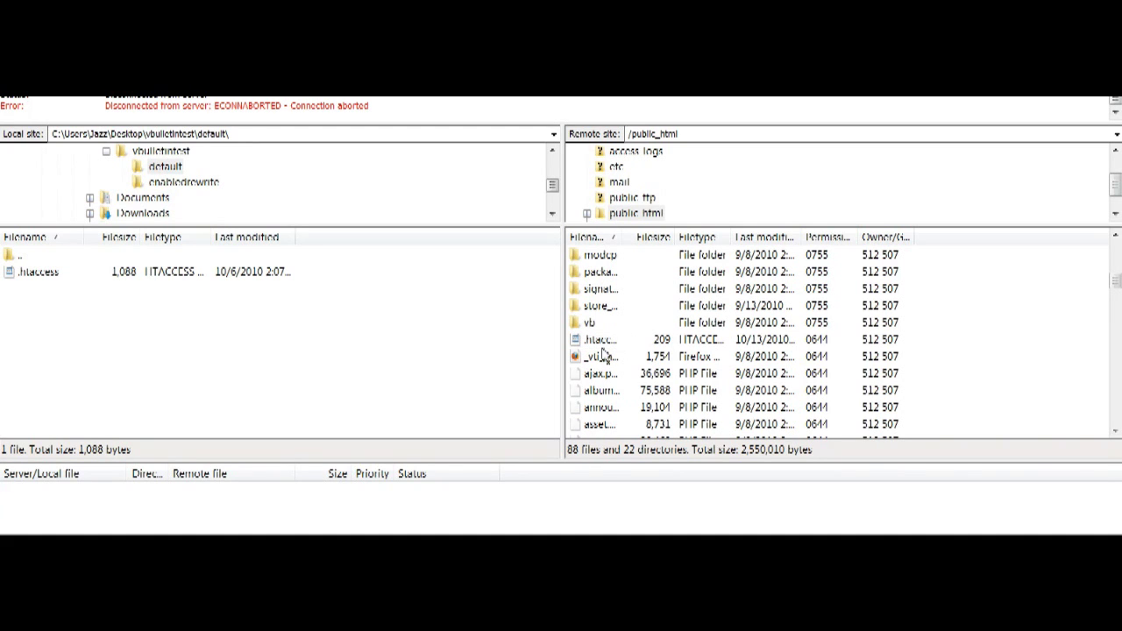
{"action": "right_click", "coordinate": [601, 348]}
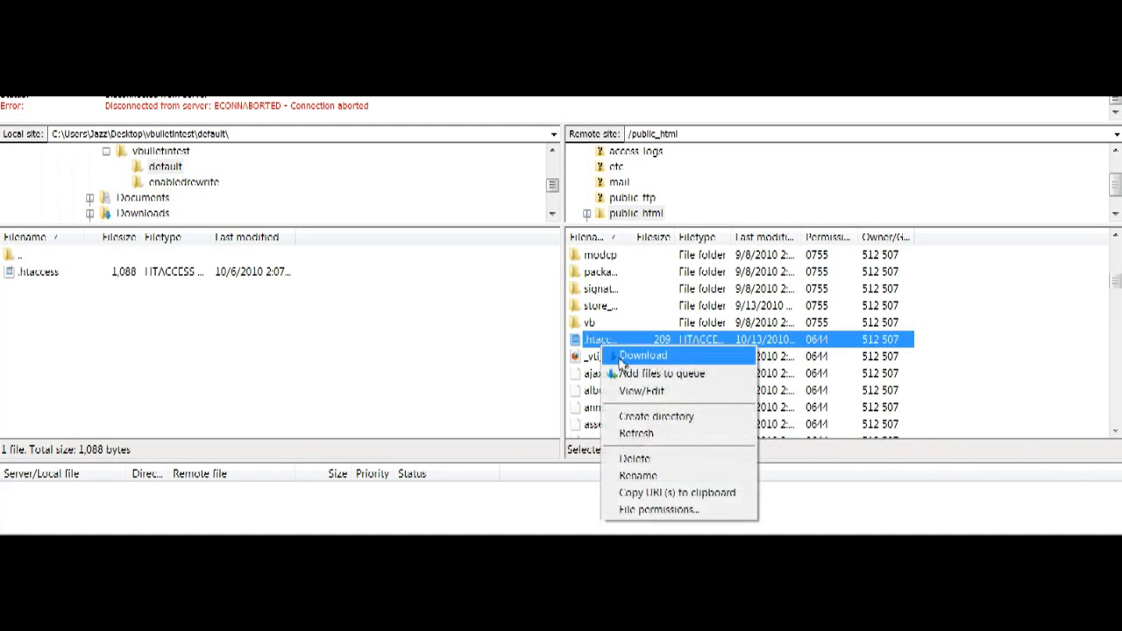
{"action": "left_click", "coordinate": [628, 356]}
{"action": "left_click", "coordinate": [526, 374]}
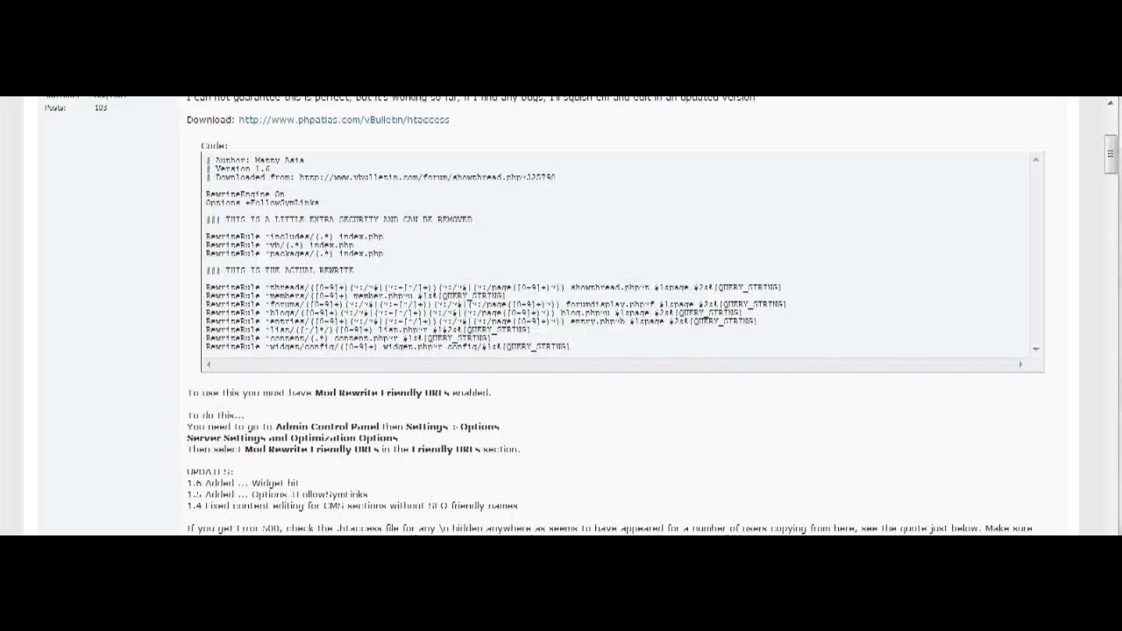
Copy the entire .htaccess rewrite code block from the first post of the "Mod Rewrite Friendly URLs" forum thread
{"action": "mouse_move", "coordinate": [1110, 175]}
{"action": "left_mouse_down"}
{"action": "mouse_move", "coordinate": [1110, 137]}
{"action": "mouse_move", "coordinate": [1108, 202]}
{"action": "mouse_move", "coordinate": [1107, 168]}
{"action": "left_mouse_up"}
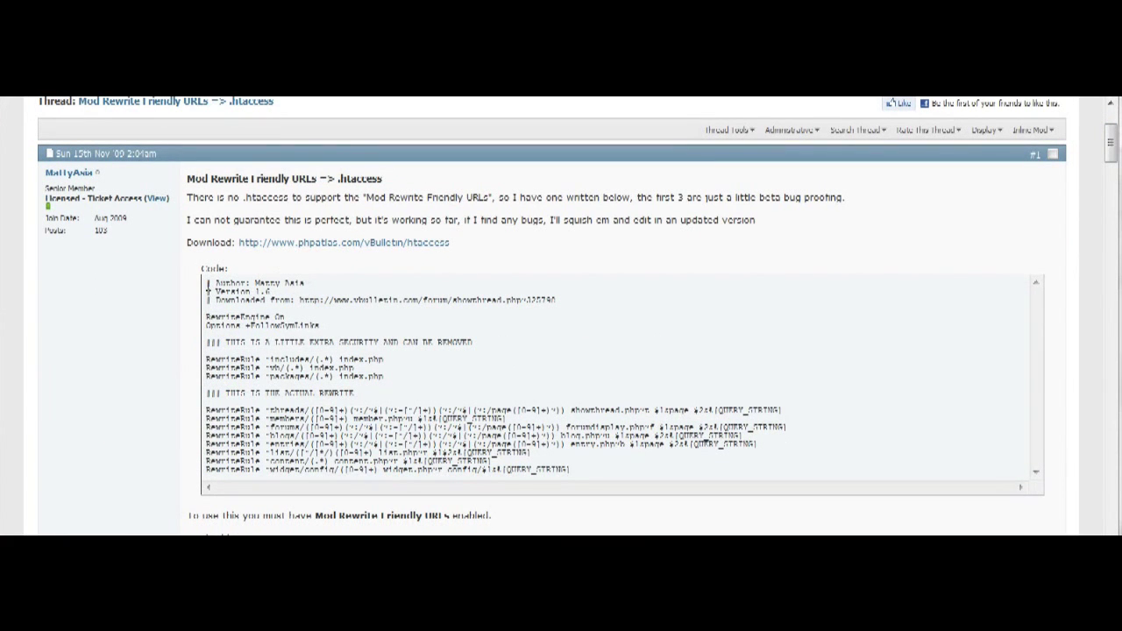
{"action": "left_click_drag", "start_coordinate": [206, 285], "coordinate": [570, 473]}
{"action": "scroll", "coordinate": [689, 266], "scroll_direction": "down", "scroll_amount": 10}
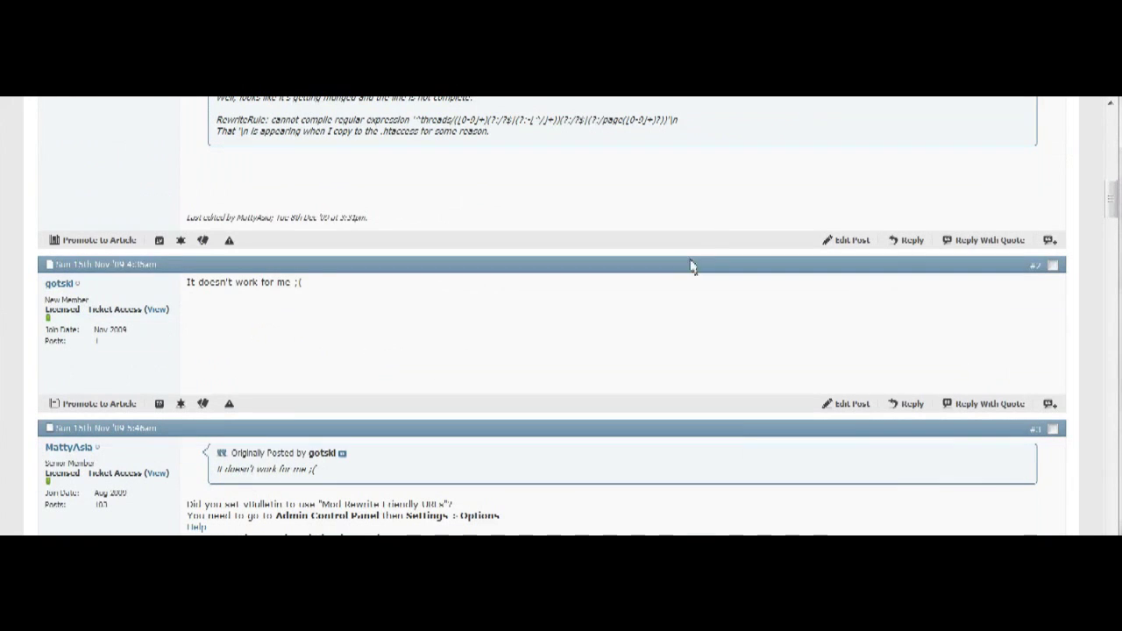
{"action": "scroll", "coordinate": [711, 226], "scroll_direction": "up", "scroll_amount": 10}
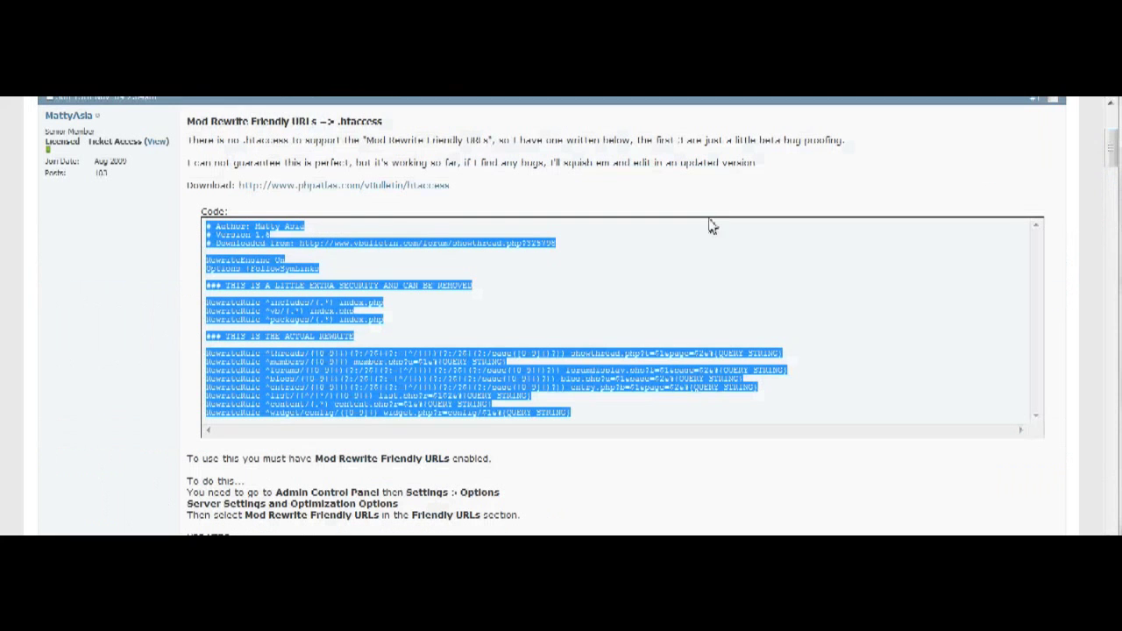
{"action": "right_click", "coordinate": [359, 286]}
{"action": "left_click", "coordinate": [399, 289]}
Switch to WordPad, replace the whole content of the .htaccess file with the copied rewrite code, and save it
{"action": "key", "text": "alt+Tab"}
{"action": "left_click_drag", "start_coordinate": [494, 401], "coordinate": [267, 180]}
{"action": "key", "text": "Delete"}
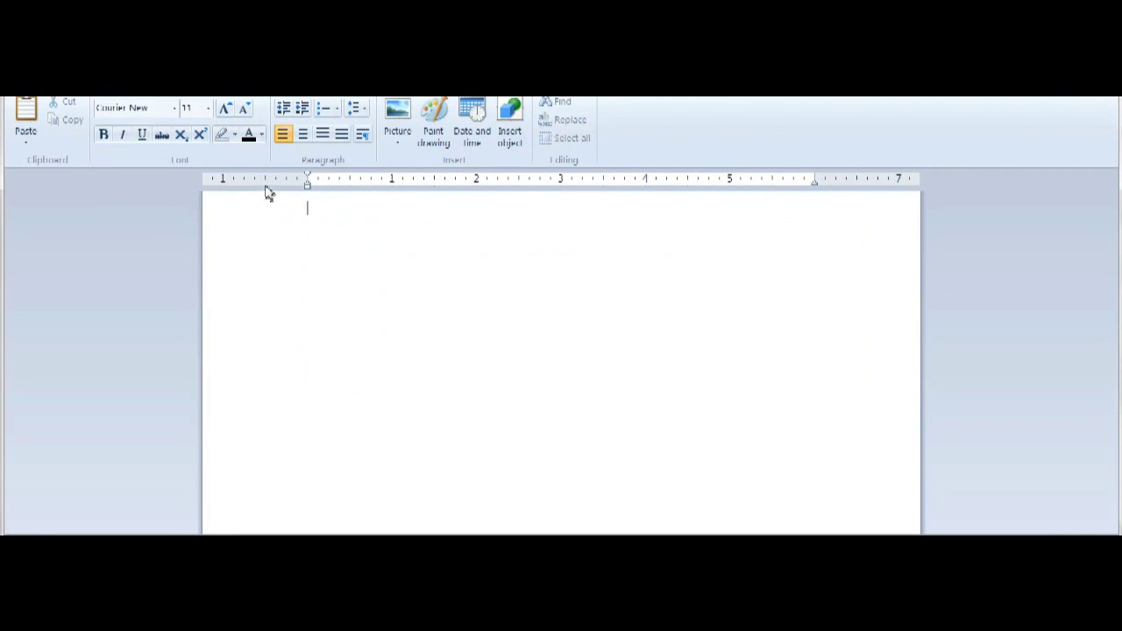
{"action": "right_click", "coordinate": [320, 220]}
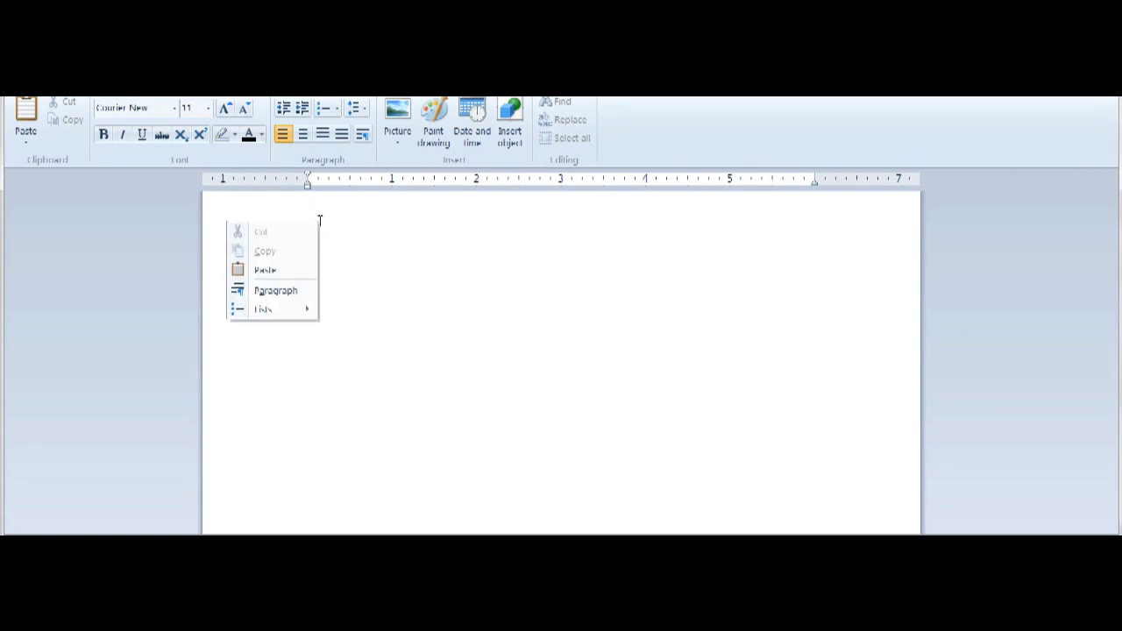
{"action": "left_click", "coordinate": [294, 275]}
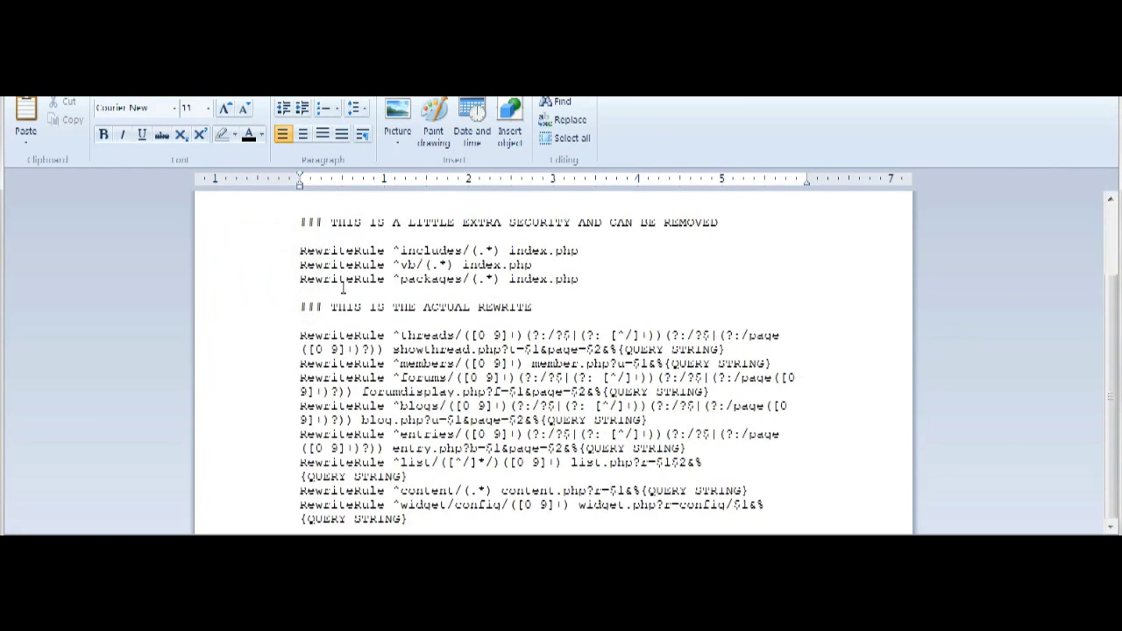
{"action": "left_click", "coordinate": [26, 91]}
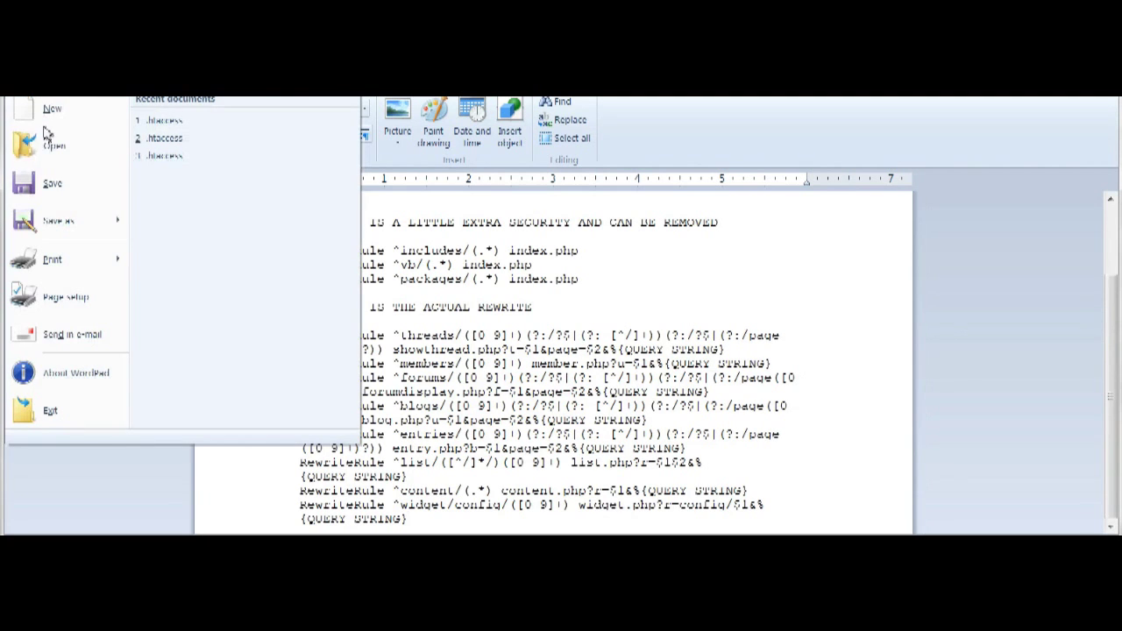
{"action": "left_click", "coordinate": [53, 182]}
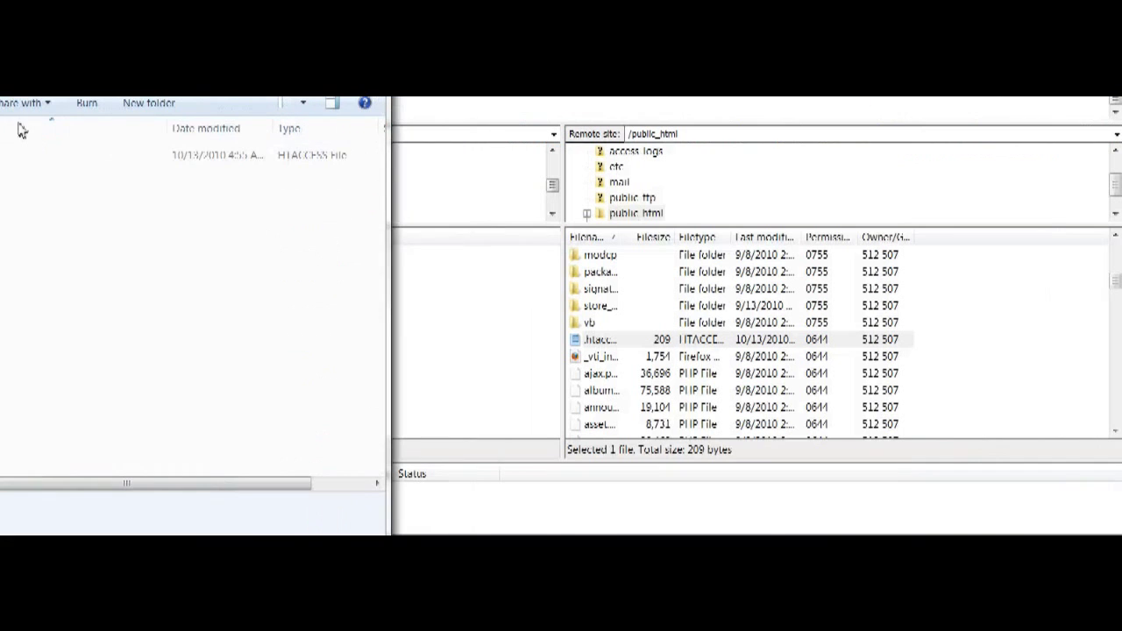
Upload the edited .htaccess file to the remote public_html folder, overwriting the existing file
{"action": "left_click_drag", "start_coordinate": [5, 156], "coordinate": [644, 381]}
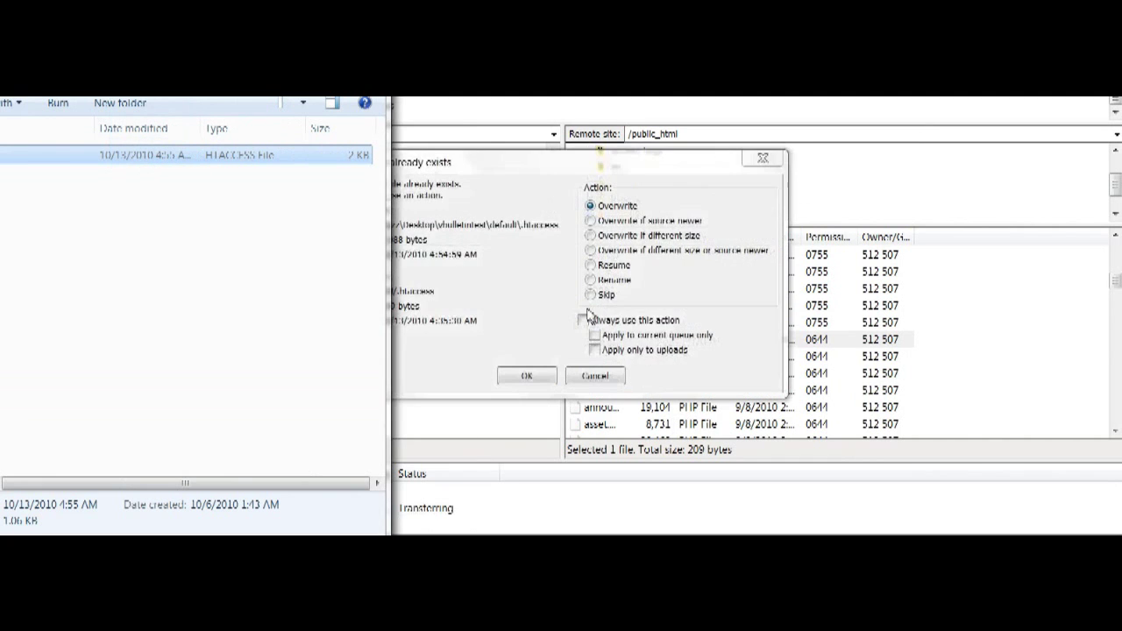
{"action": "left_click", "coordinate": [526, 371]}
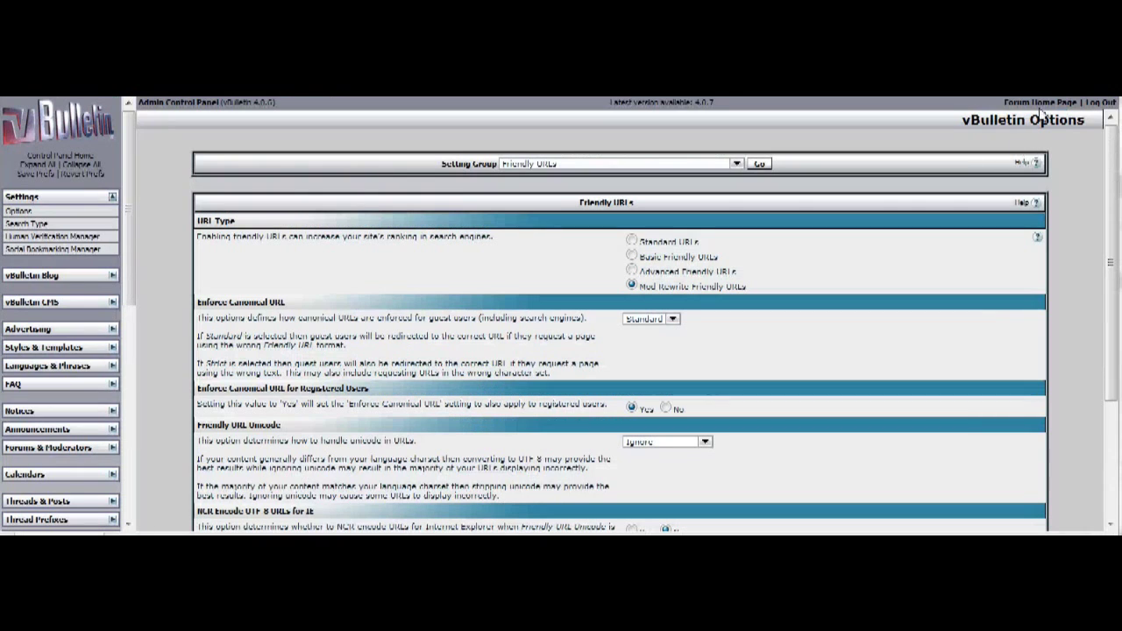
Return to the vBulletin site in the browser and open Main Forum from the forum home page
{"action": "left_click", "coordinate": [1039, 104]}
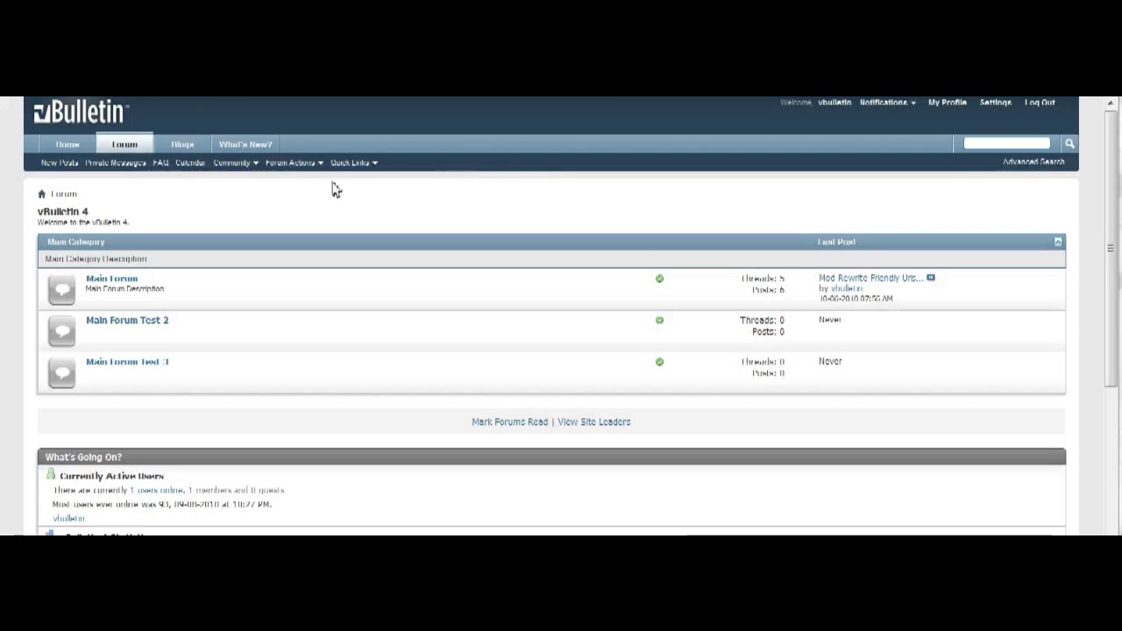
{"action": "left_click", "coordinate": [130, 278]}
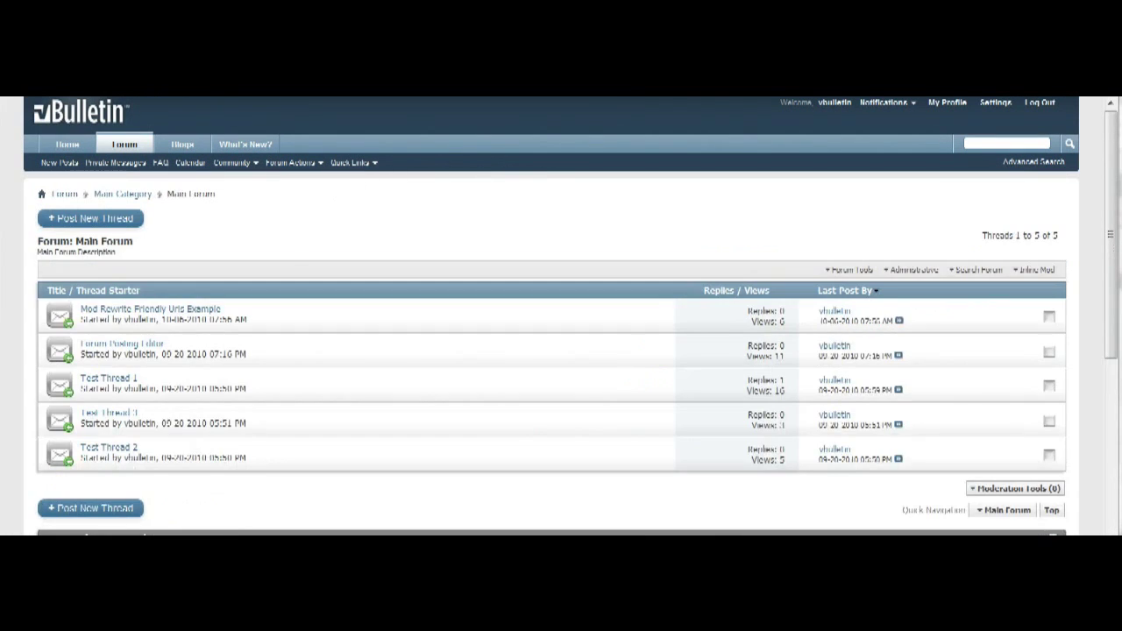